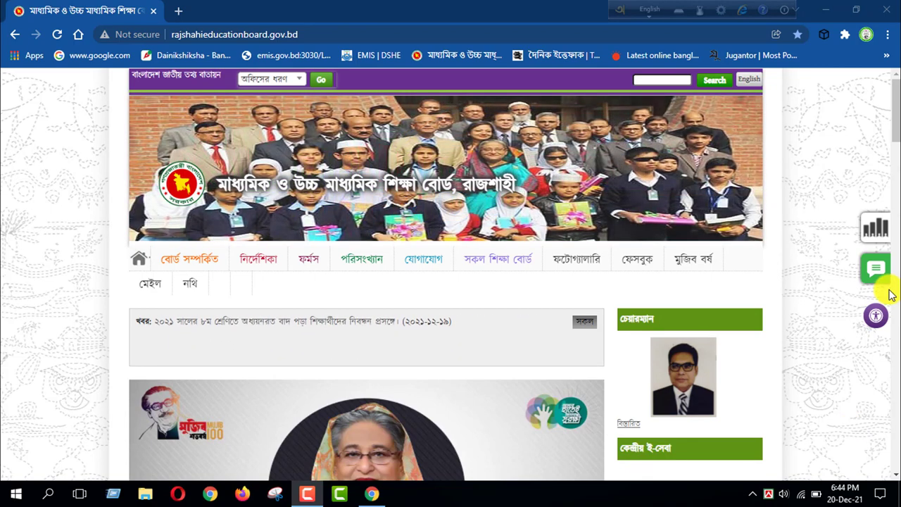
- Open the JSC/SSC/HSC form fill-up service from the central e-services on the Rajshahi education board site
left_click(897, 119)
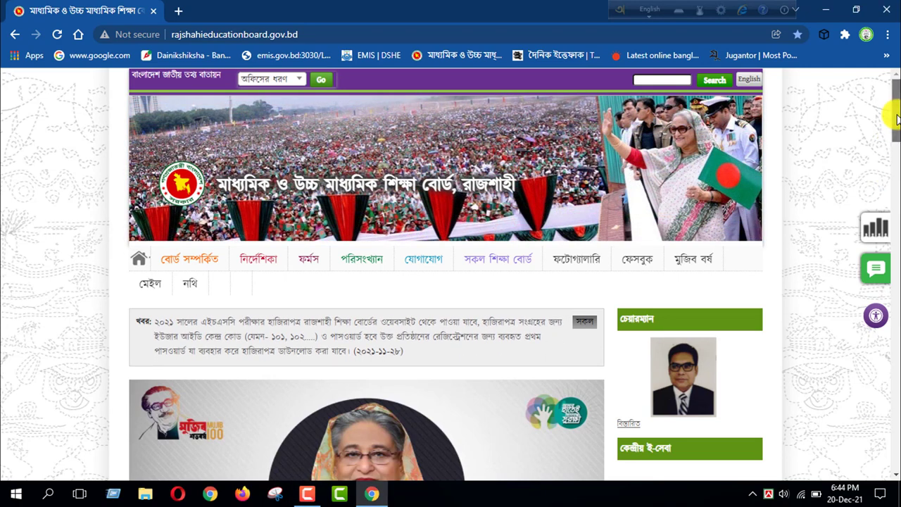
scroll(898, 118, "down", 5)
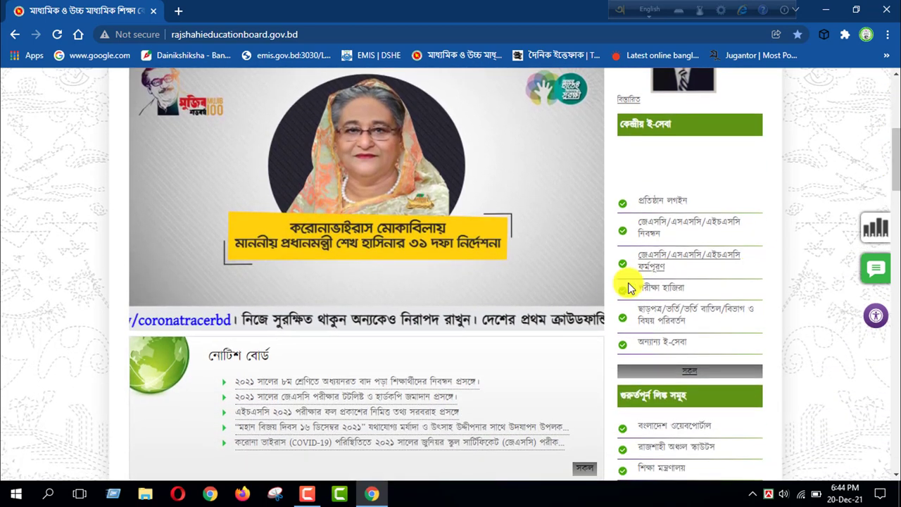
left_click(682, 261)
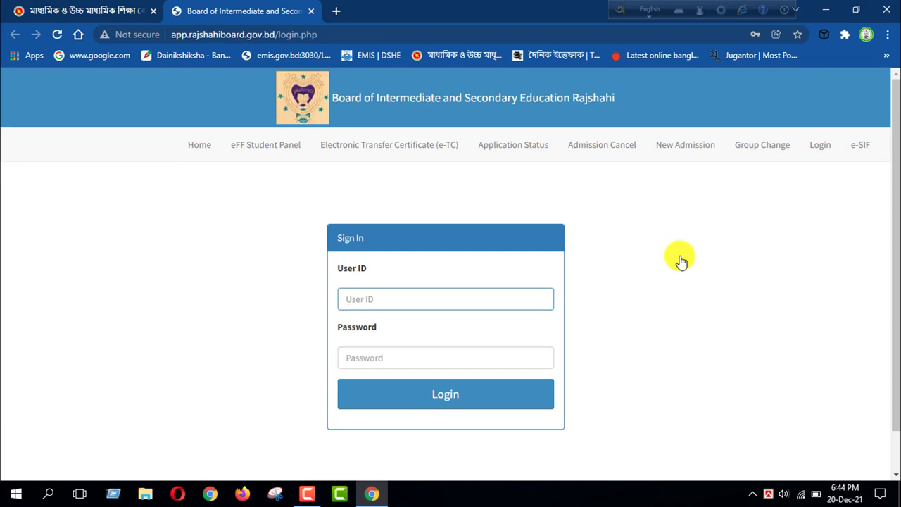
- Sign in to the board portal with the institution's saved user ID and password
left_click(430, 301)
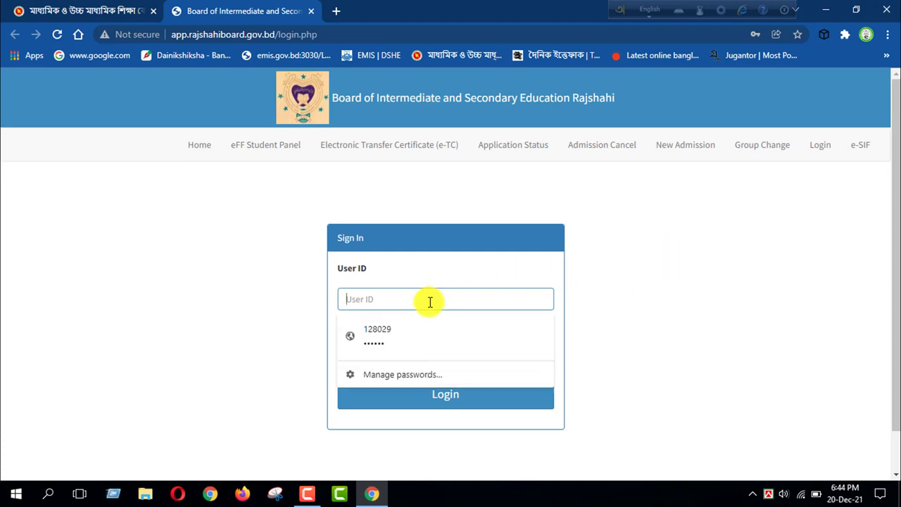
left_click(397, 335)
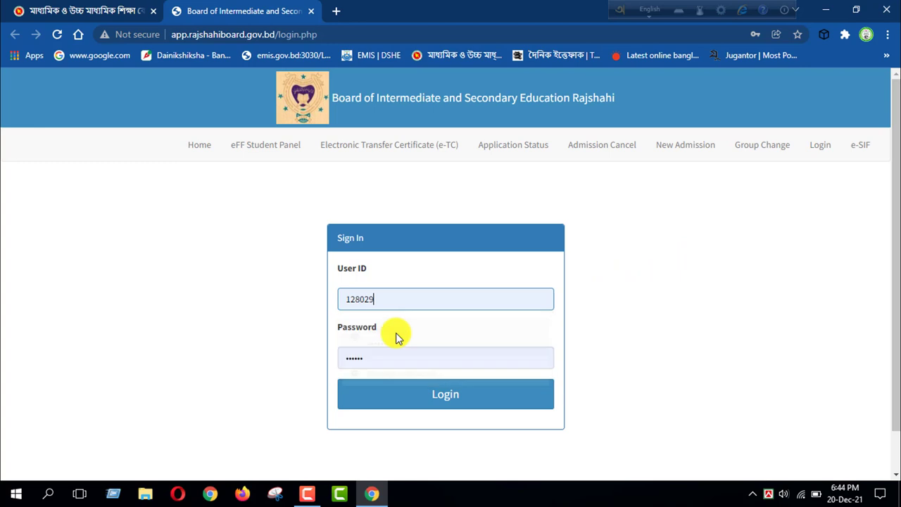
left_click(439, 406)
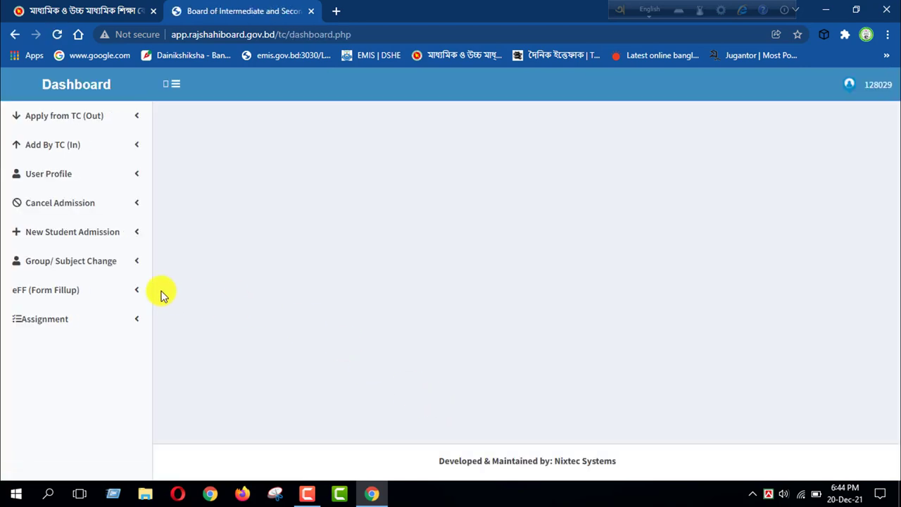
- Examine the eFF form fill-up pages: probable list, temporary list, SMS sending for temporary students, and payment status student list
left_click(95, 293)
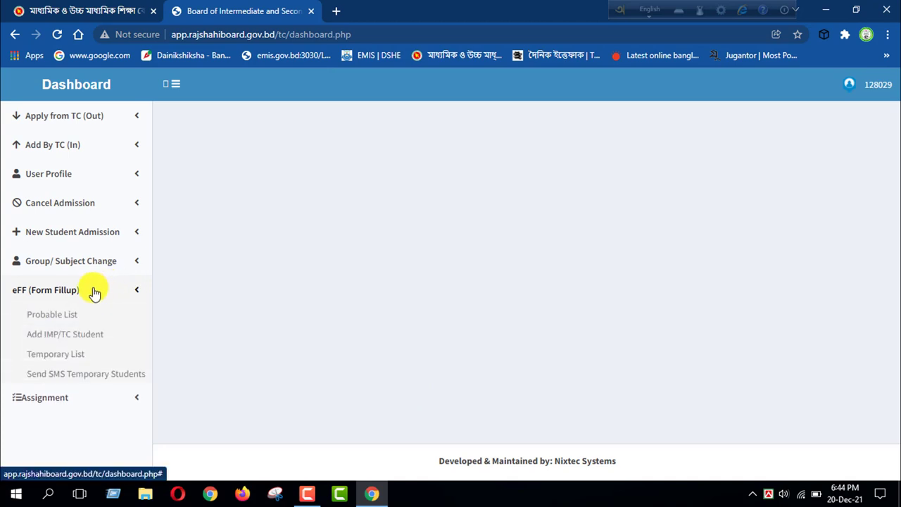
left_click(47, 317)
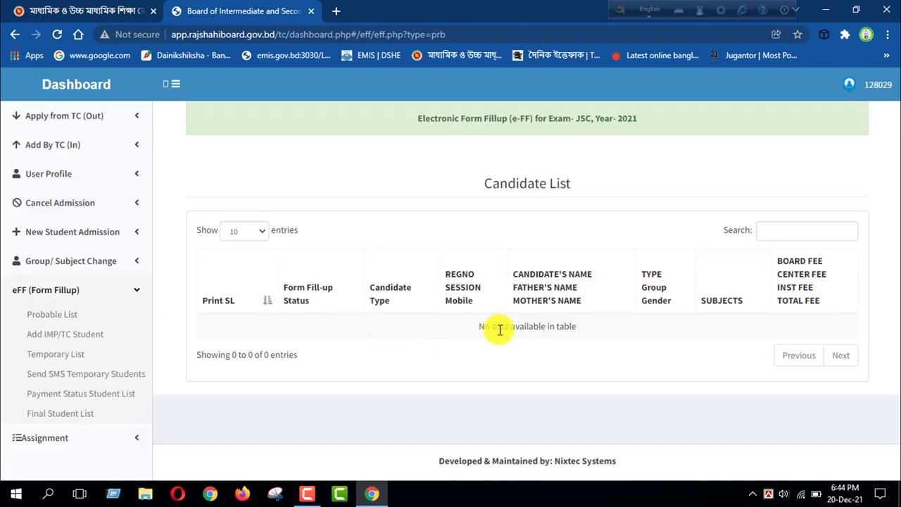
left_click(56, 357)
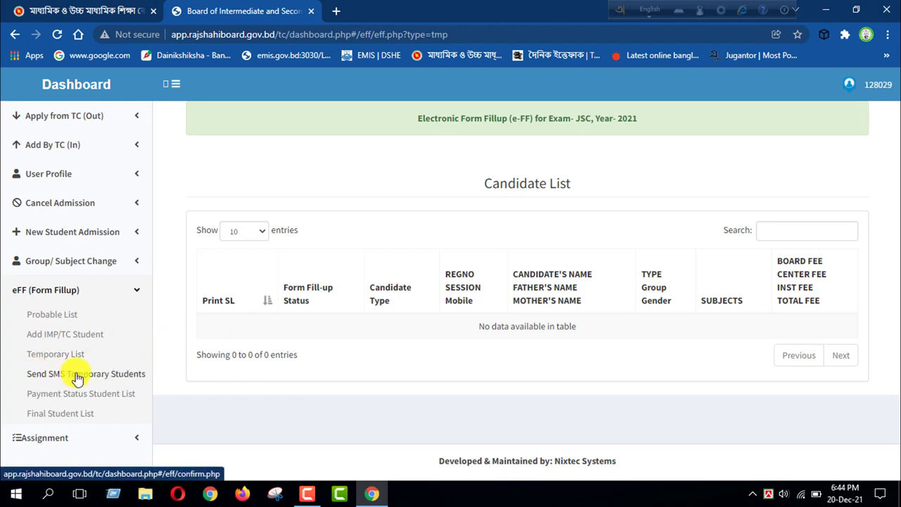
left_click(77, 378)
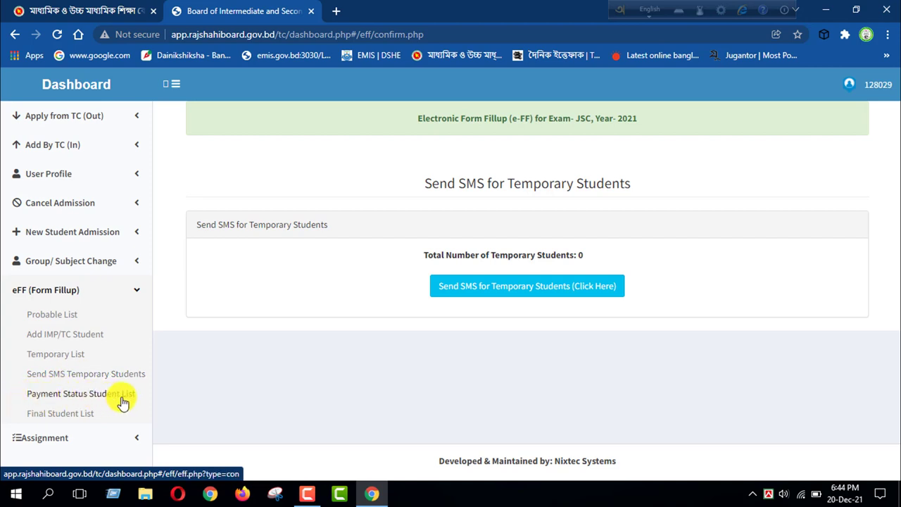
left_click(76, 400)
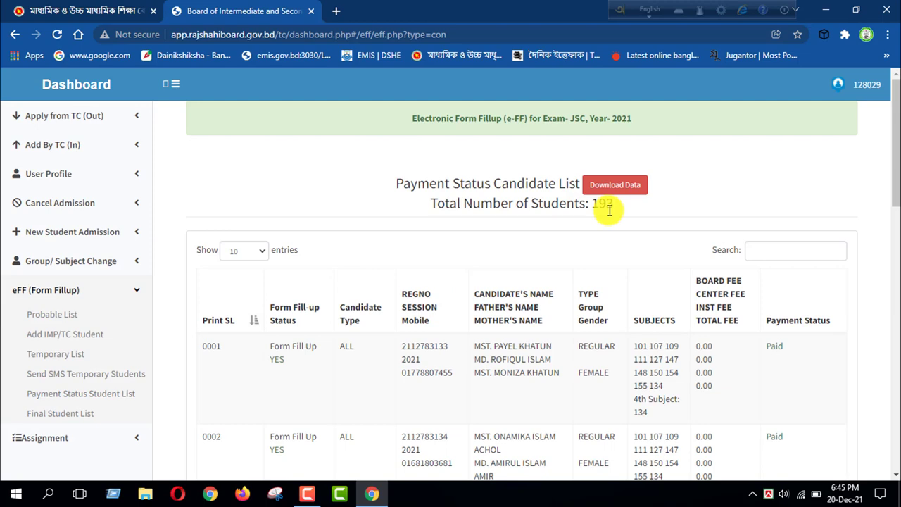
- Open the final student list and display its payslip in a new browser tab
left_click(63, 415)
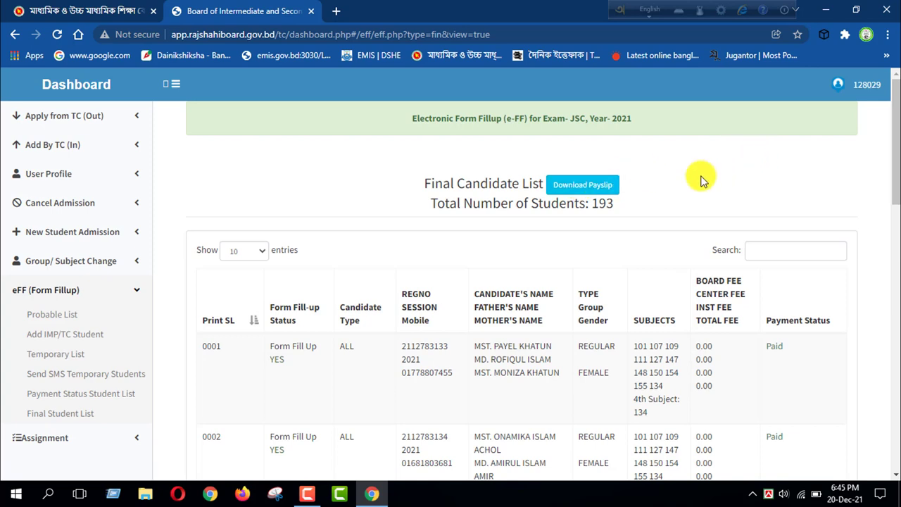
right_click(575, 191)
left_click(598, 197)
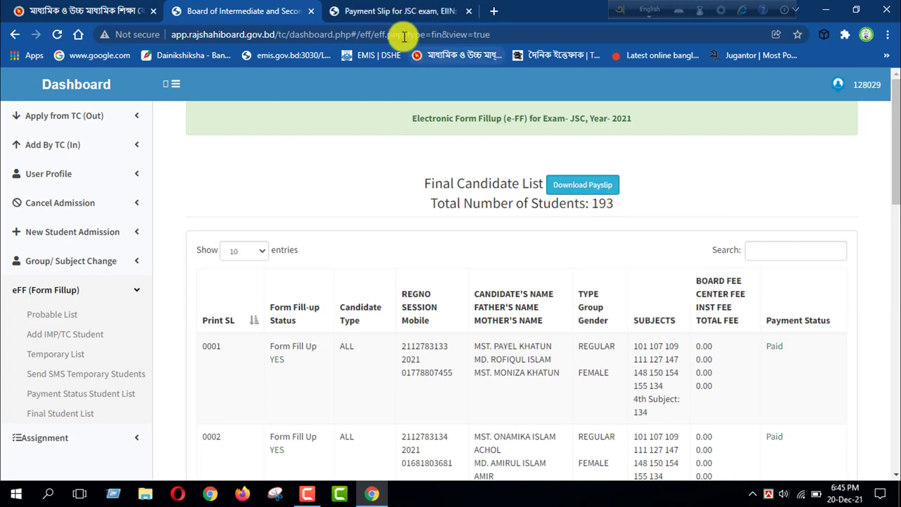
left_click(398, 12)
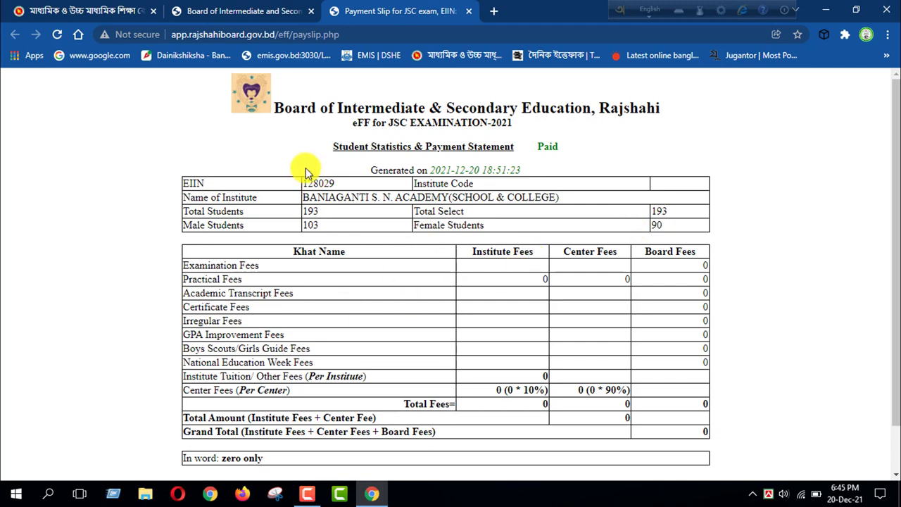
- Return to the final candidate list and bring up its print preview
left_click(204, 10)
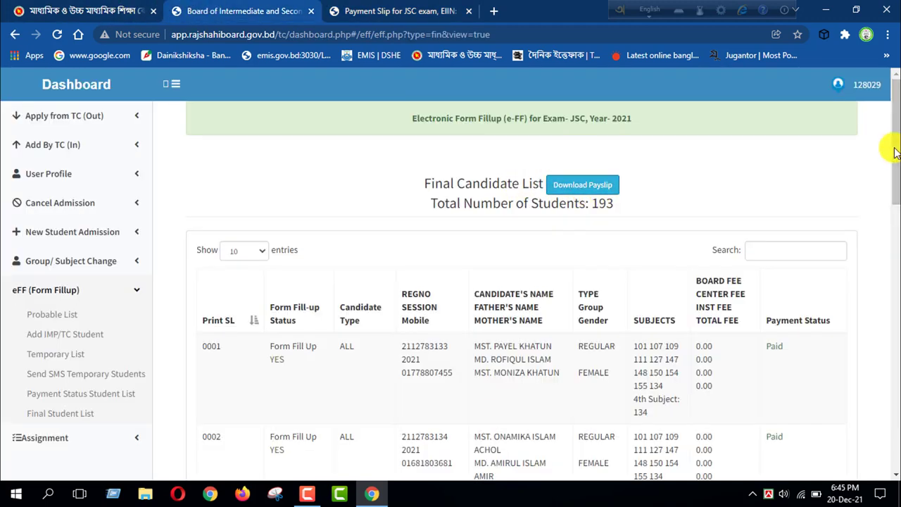
scroll(895, 151, "down", 1)
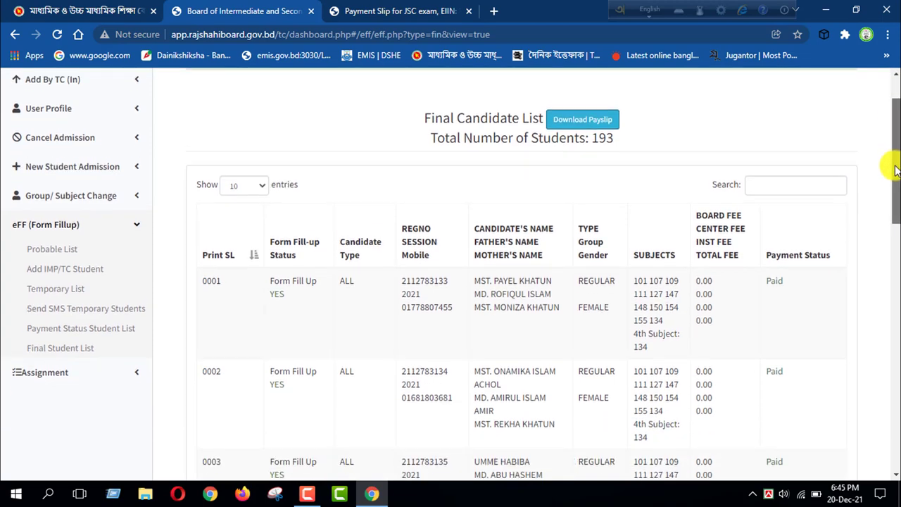
scroll(895, 153, "up", 1)
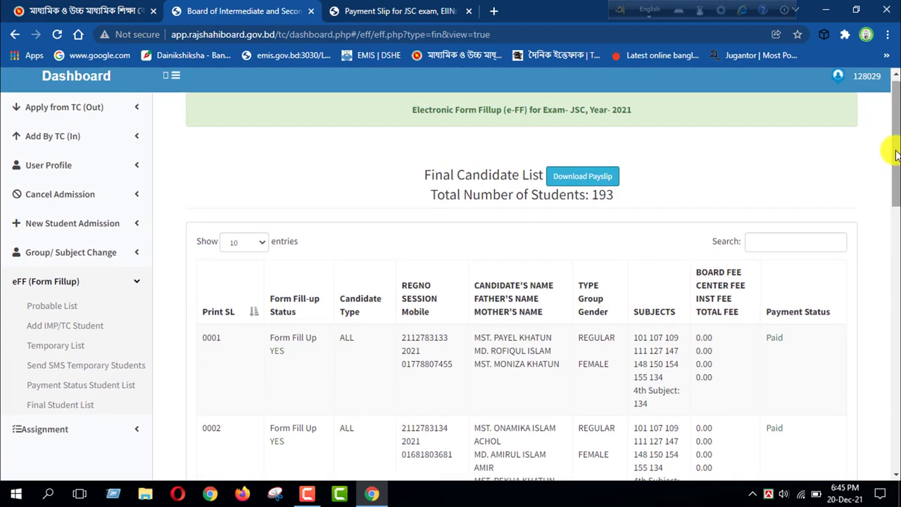
scroll(894, 150, "up", 1)
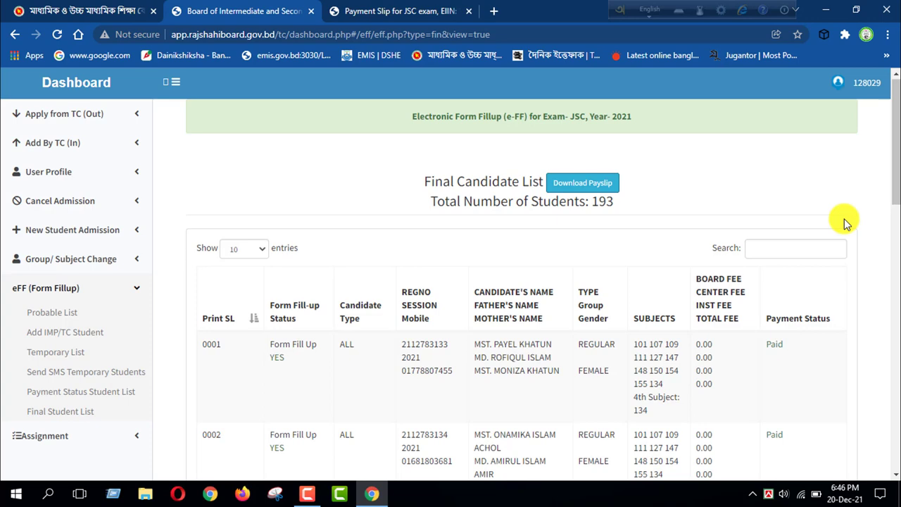
left_click_drag(893, 147, 881, 500)
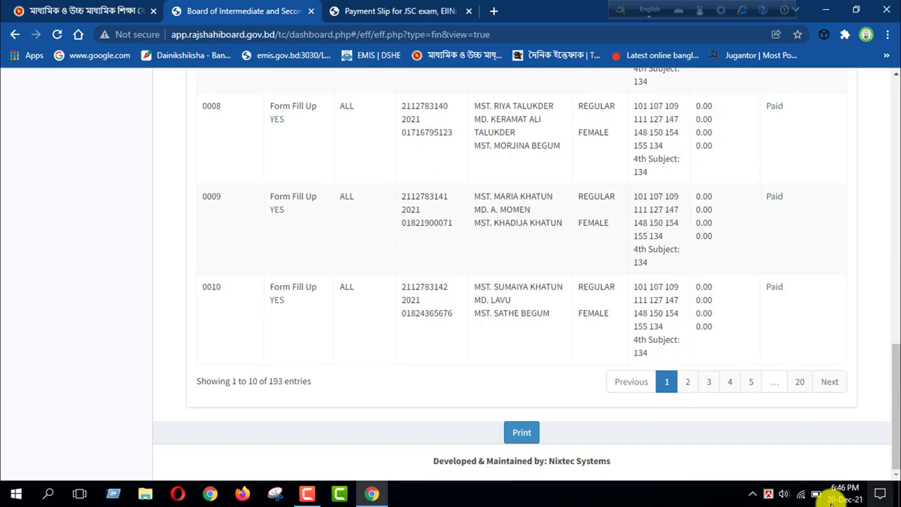
left_click(527, 433)
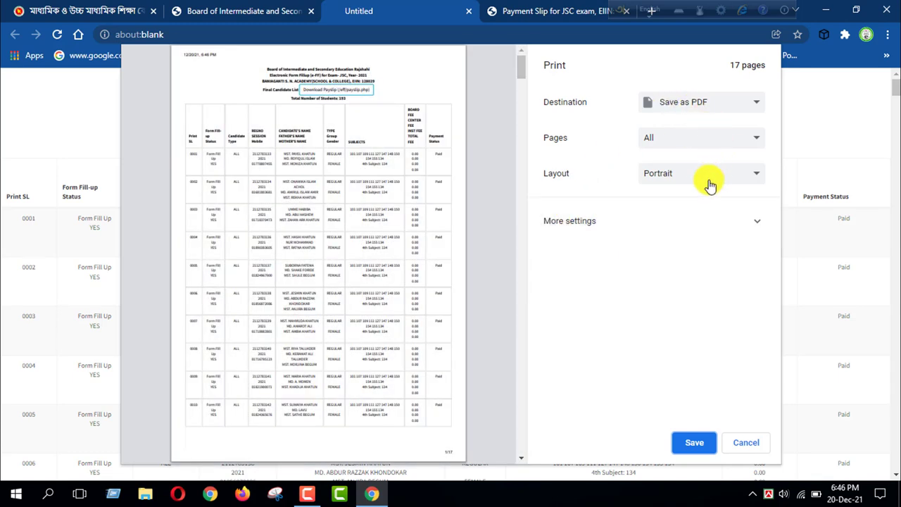
left_click(752, 225)
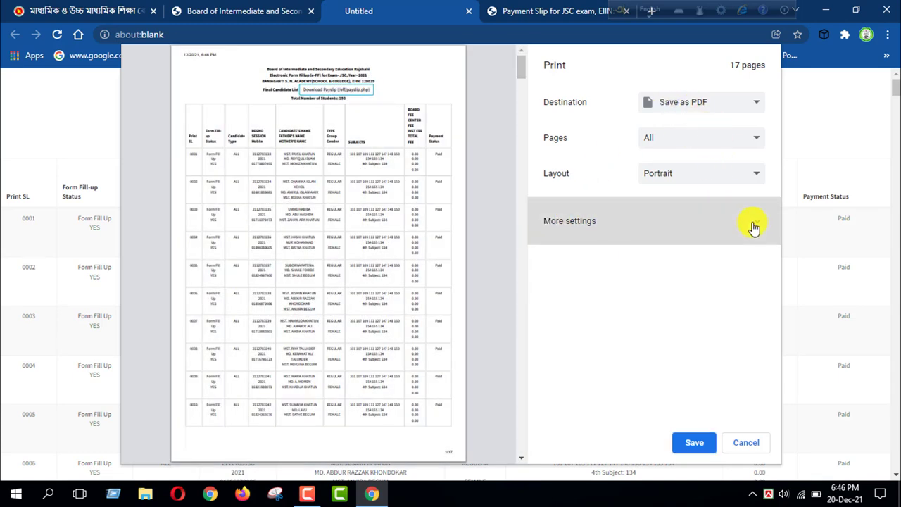
- Save the printed final candidate list as a PDF named JSC-2021 on the Desktop
left_click(689, 442)
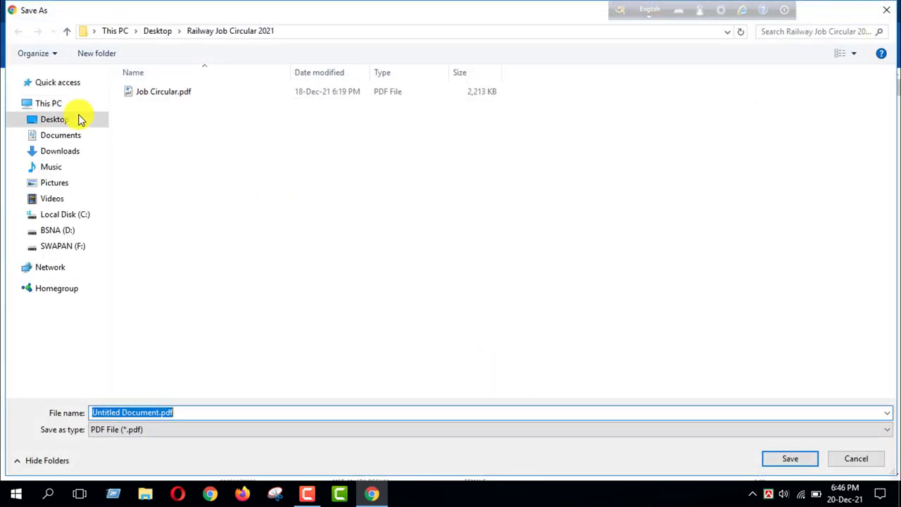
left_click(60, 120)
left_click(195, 413)
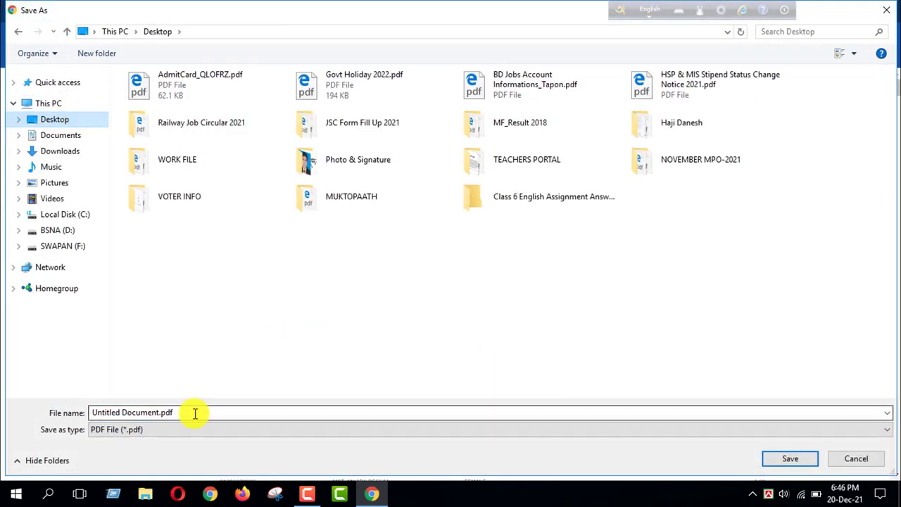
key("ctrl+a")
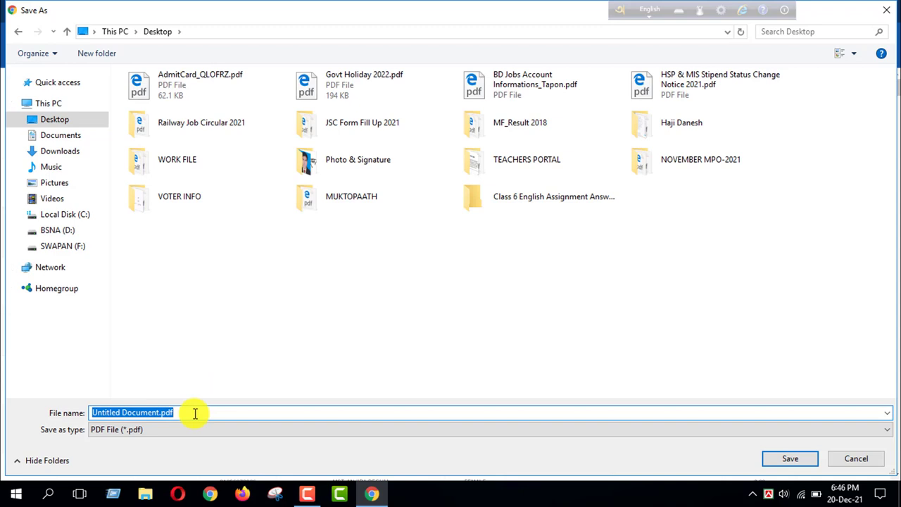
type("JSC")
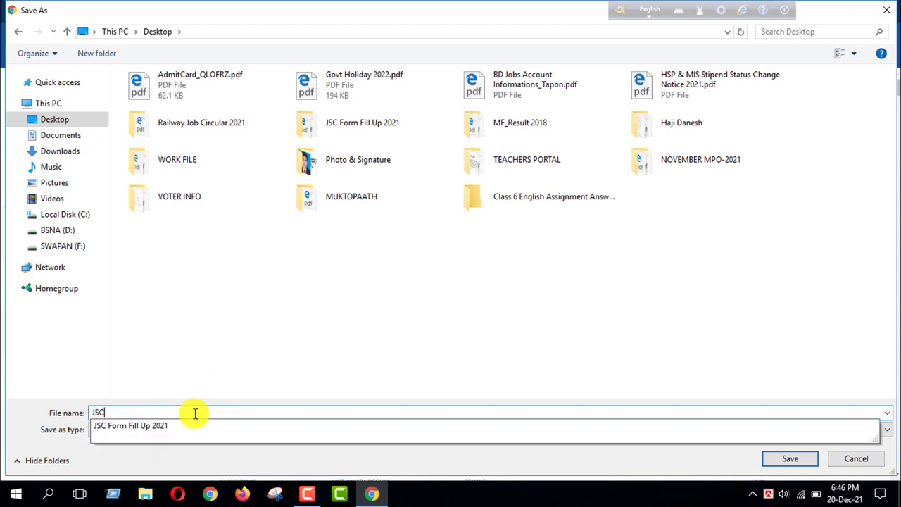
type("-2021")
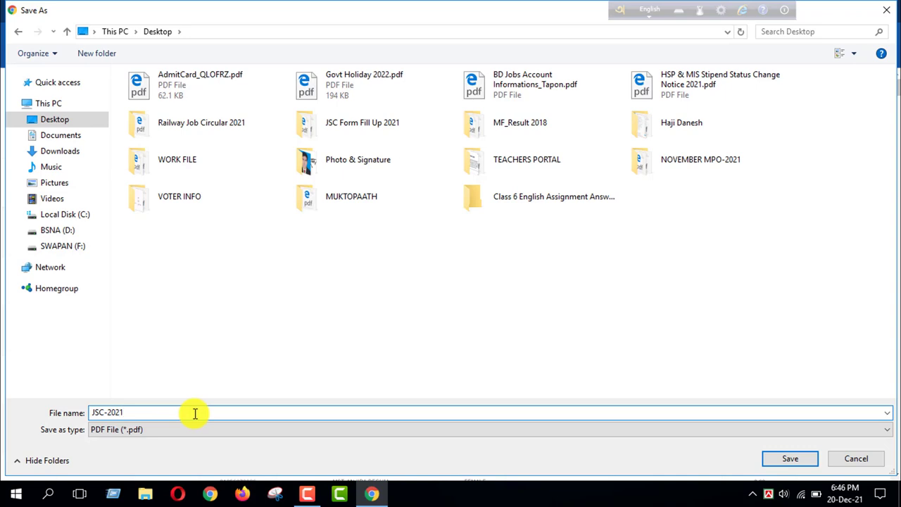
key("Return")
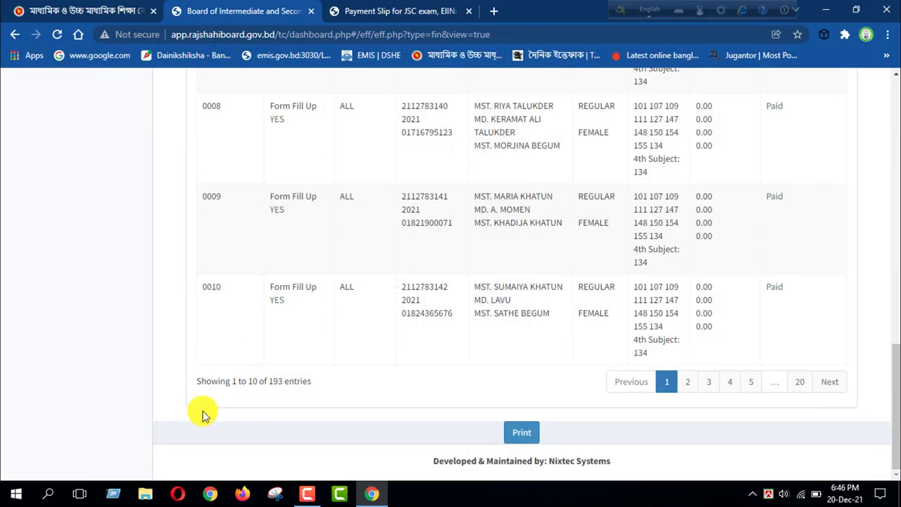
- Sign out of the institution's portal account and minimize the browser to reveal the desktop
scroll(897, 92, "up", 10)
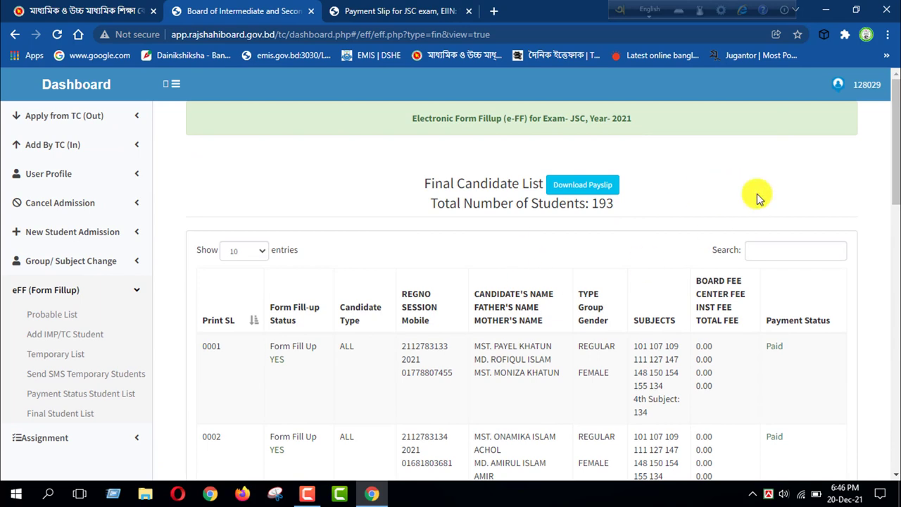
left_click(873, 86)
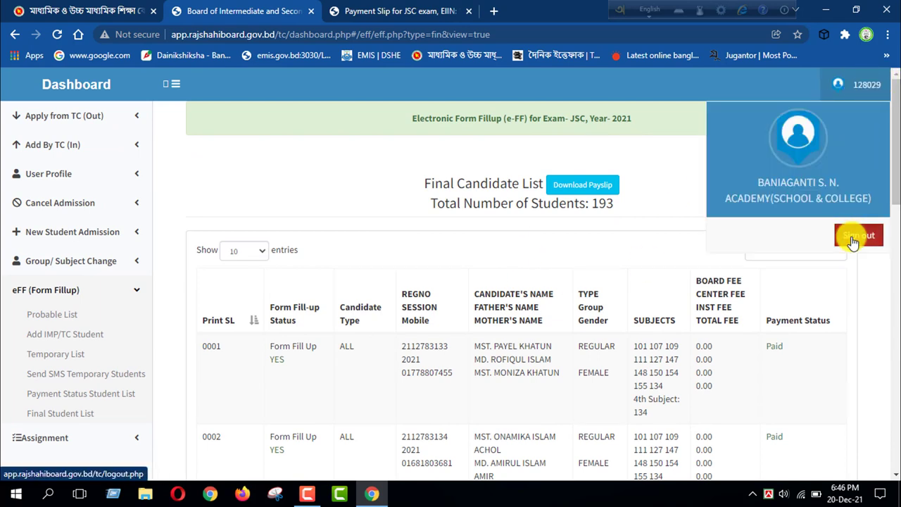
left_click(860, 237)
left_click(826, 9)
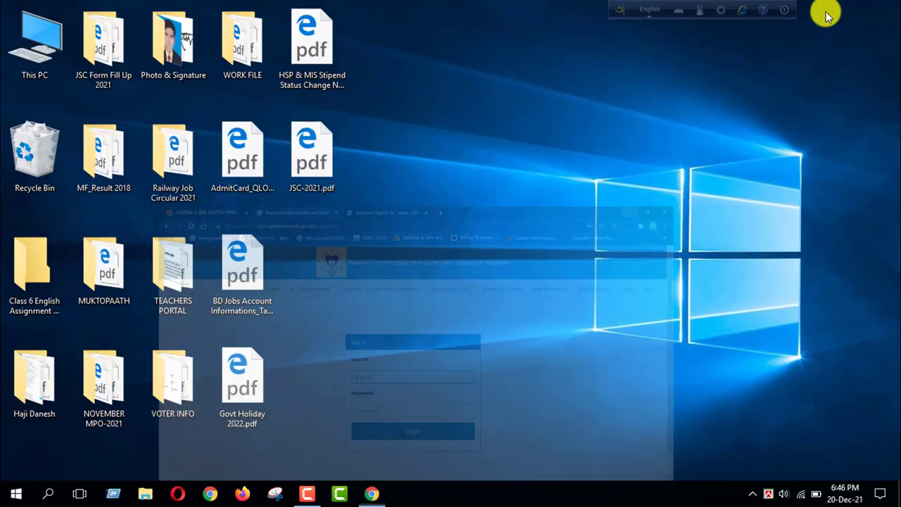
- Open JSC-2021.pdf from the desktop and examine the final candidate list at several magnifications
double_click(312, 155)
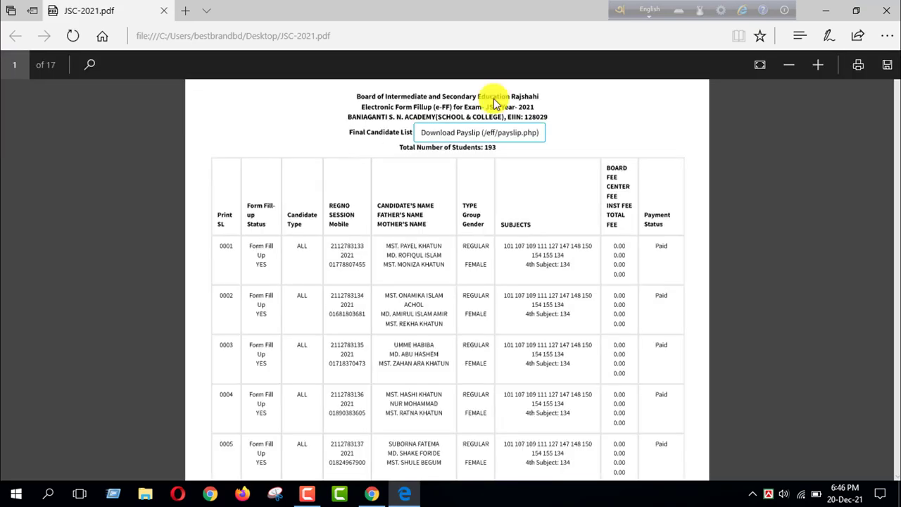
left_click(819, 67)
left_click(819, 68)
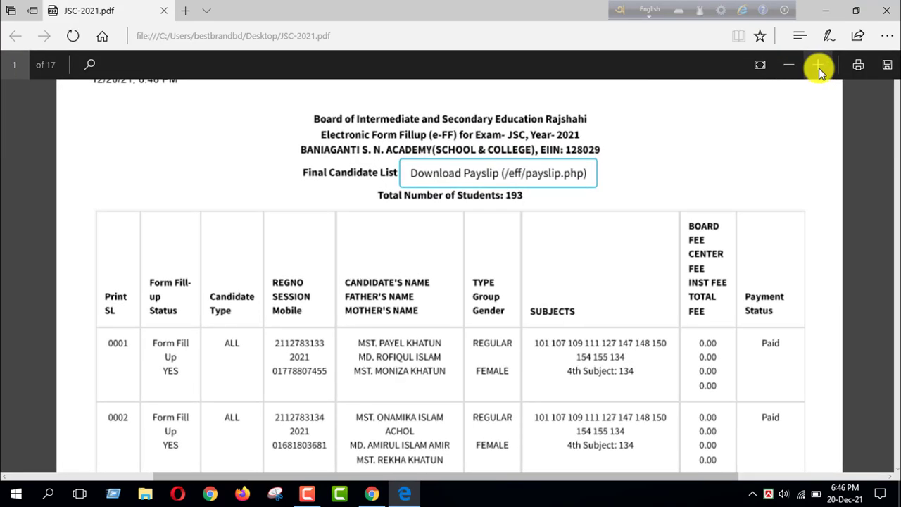
left_click(819, 67)
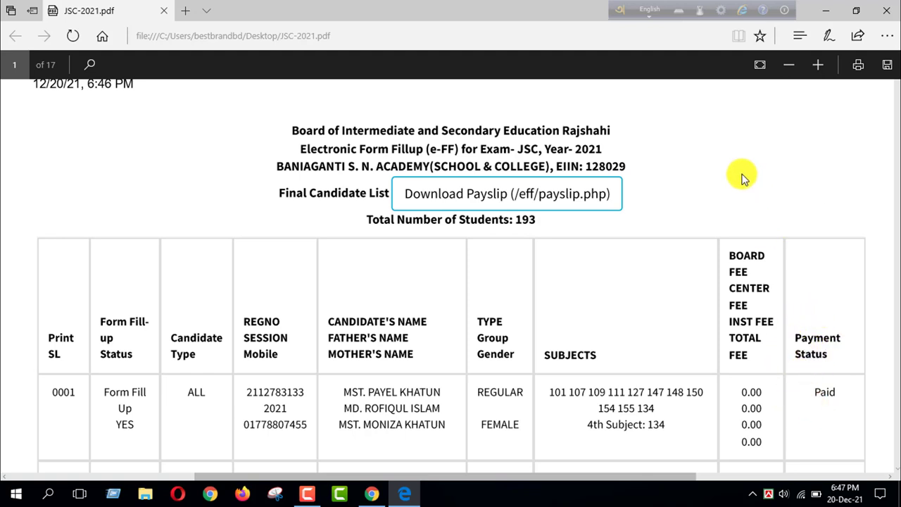
left_click(759, 72)
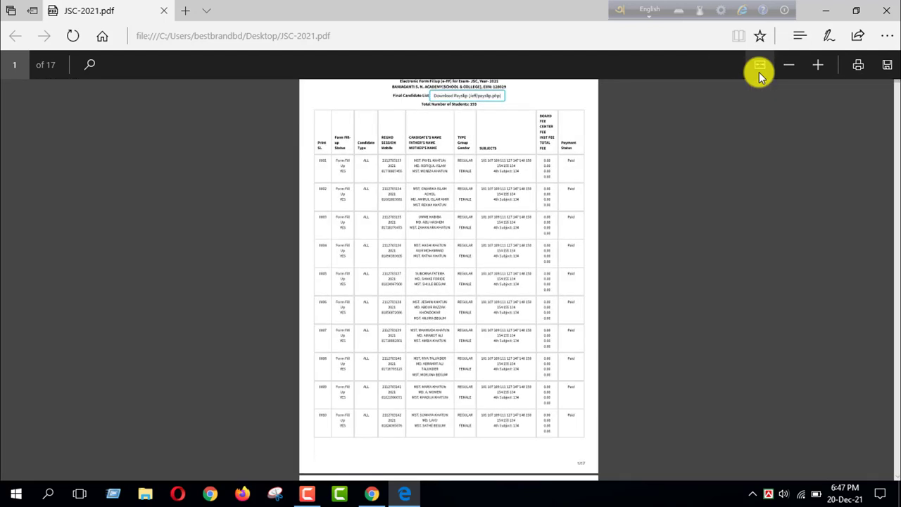
left_click(817, 66)
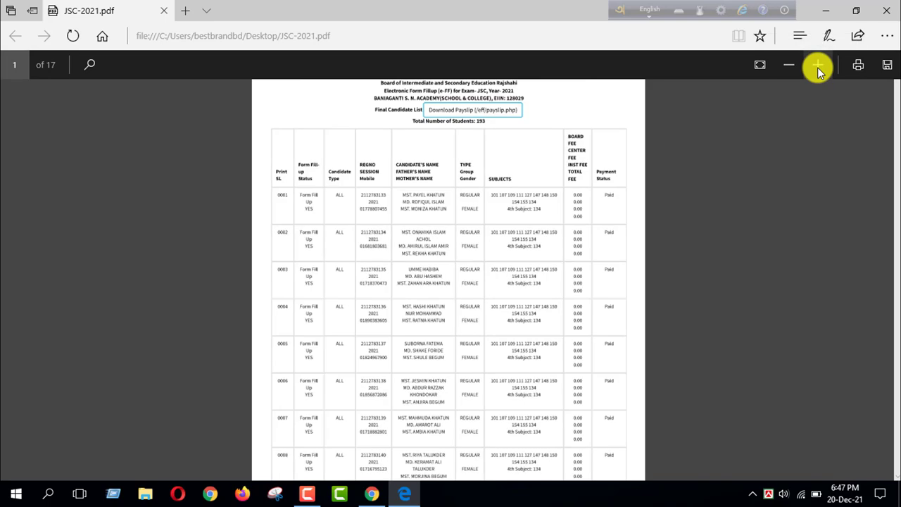
- Review the print options and the additional page layout and paper settings for JSC-2021.pdf, leaving without printing
left_click(817, 67)
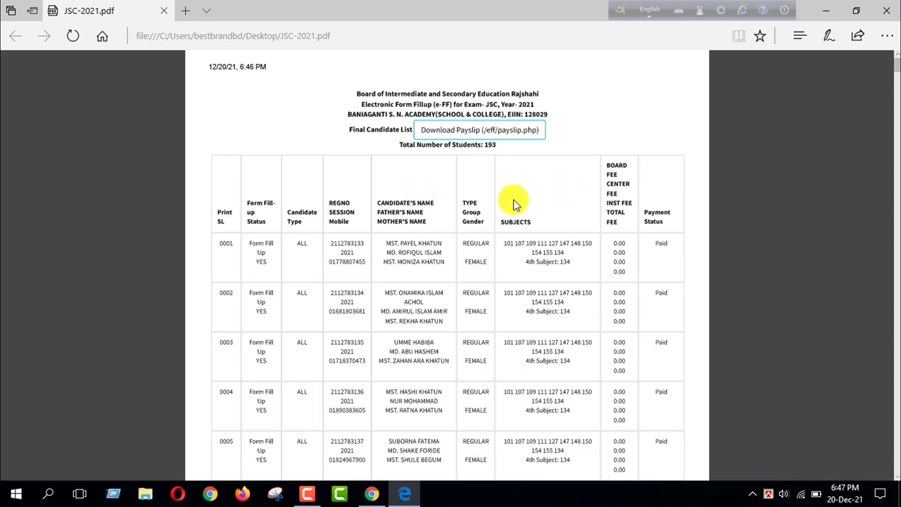
mouse_move(627, 154)
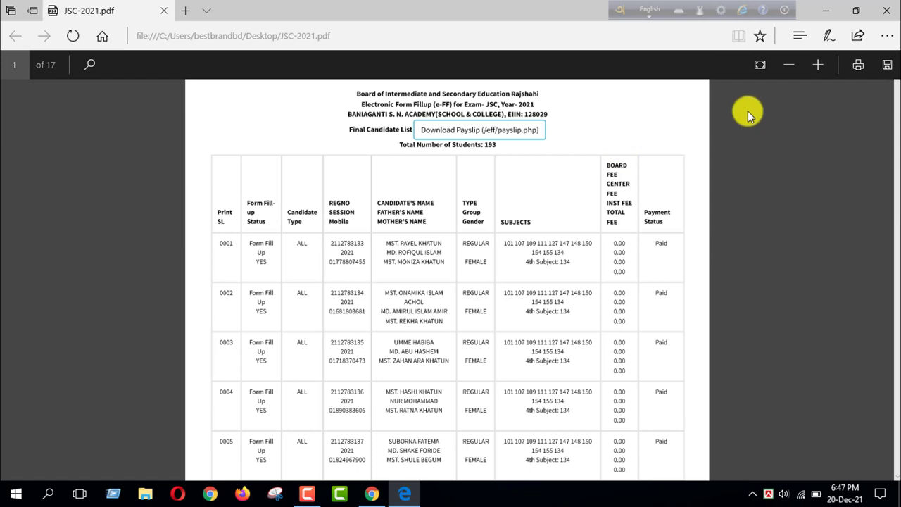
left_click(854, 67)
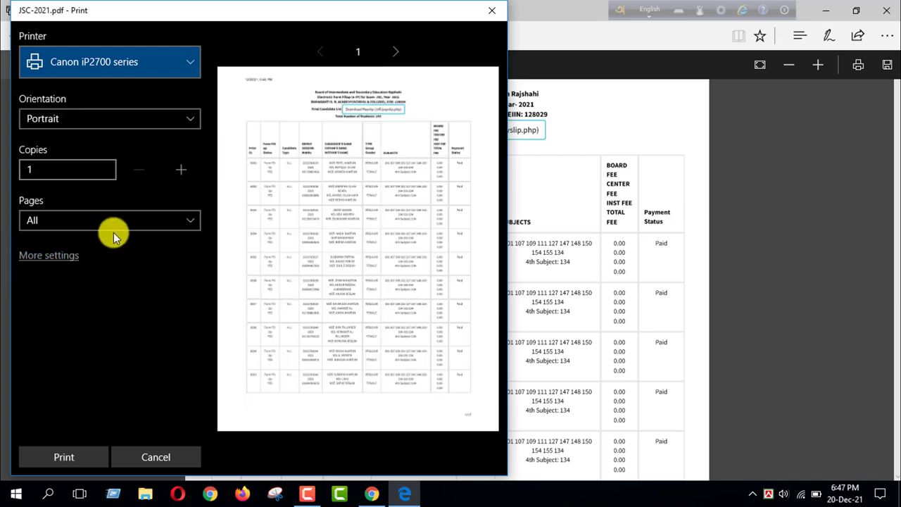
left_click(35, 256)
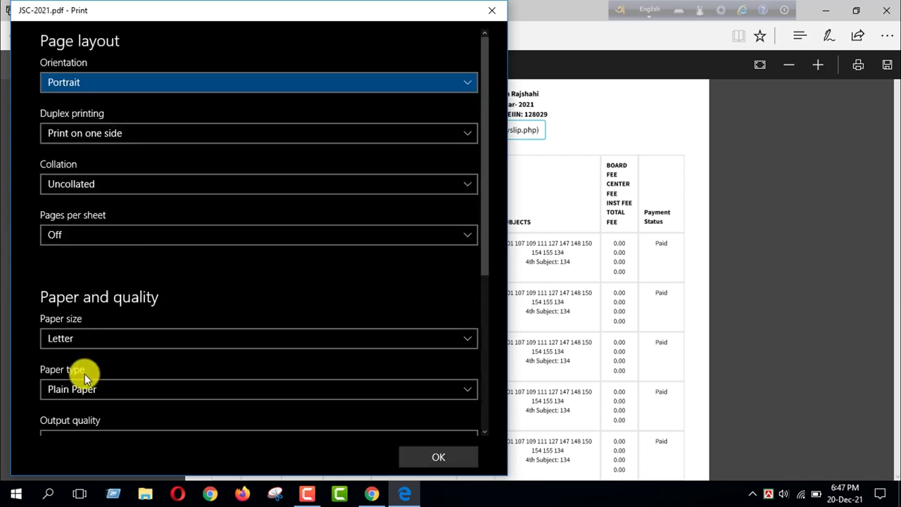
left_click(437, 457)
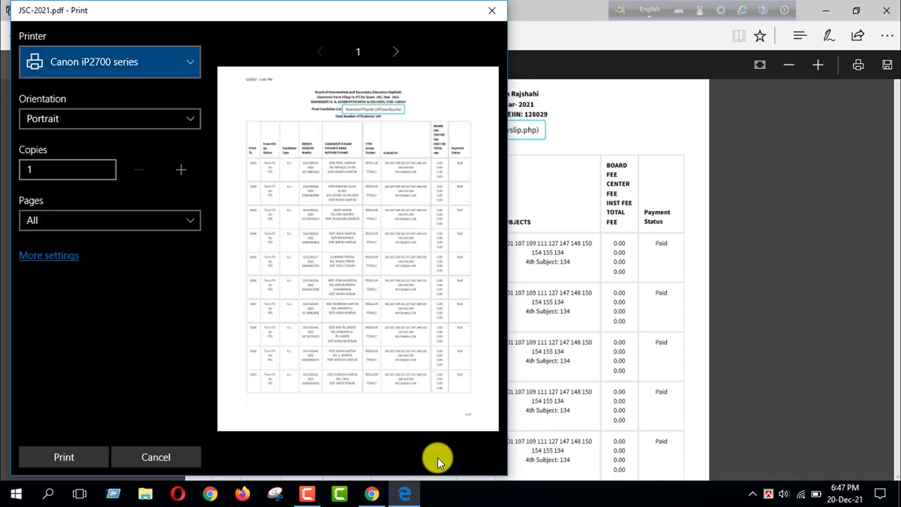
left_click(153, 458)
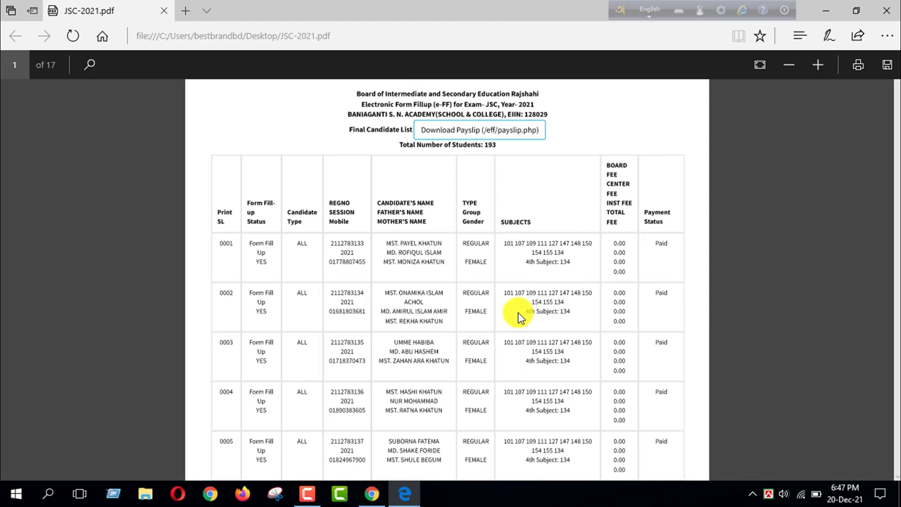